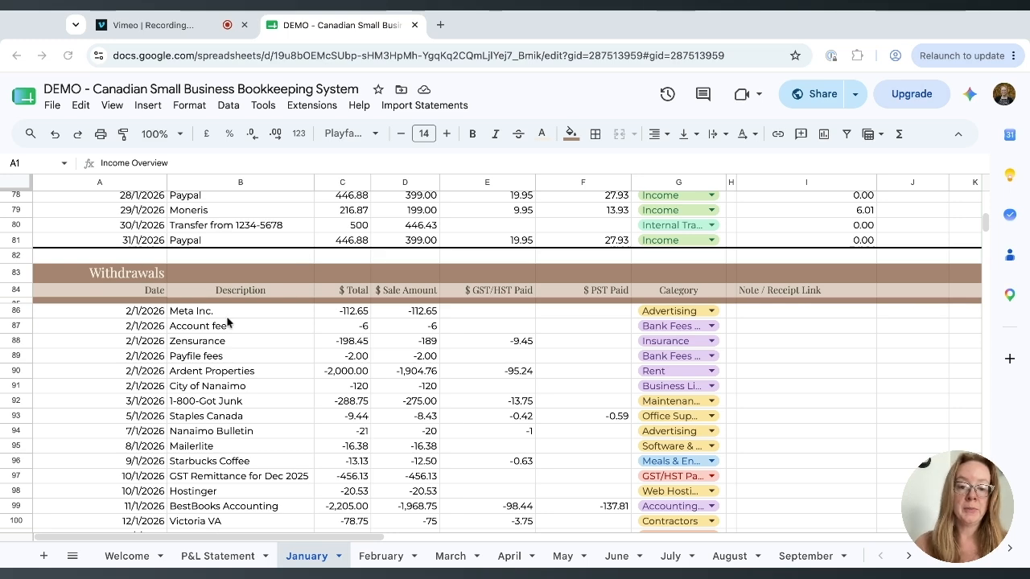
Step: Examine January's withdrawals and the full list of category options for the empty row 109, leaving the category unset
scroll(415, 357, "down", 2)
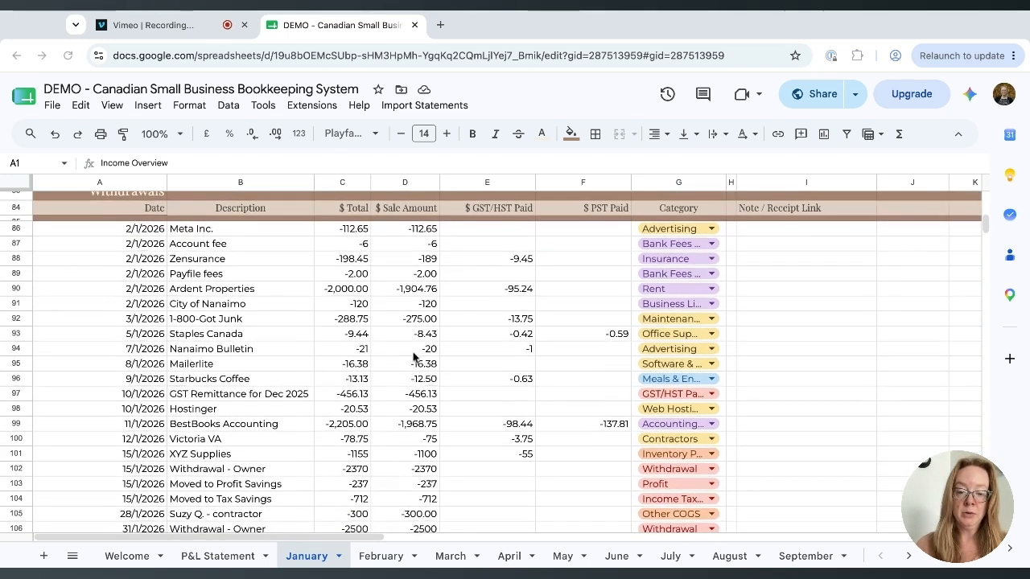
left_click(694, 397)
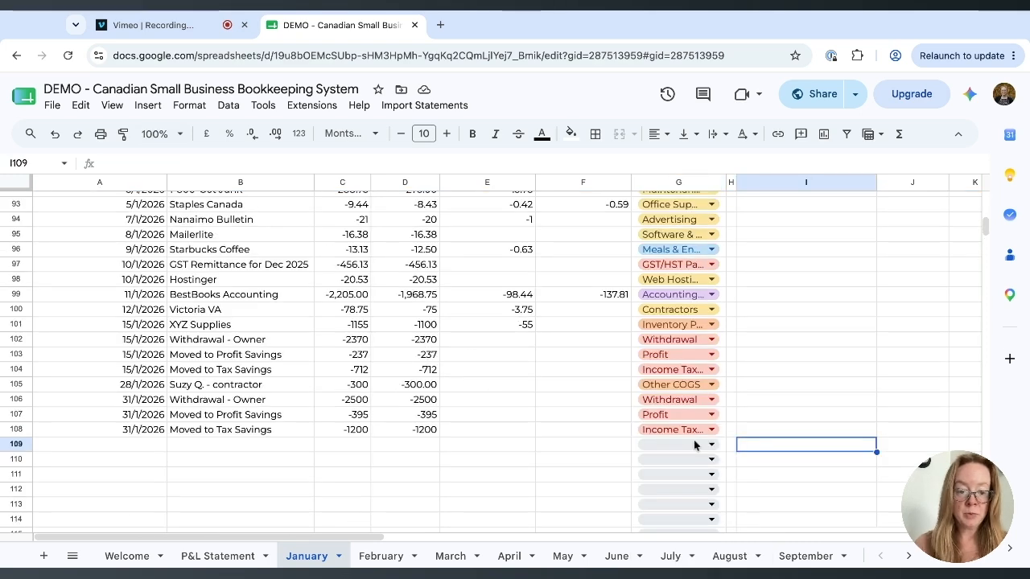
left_click(696, 445)
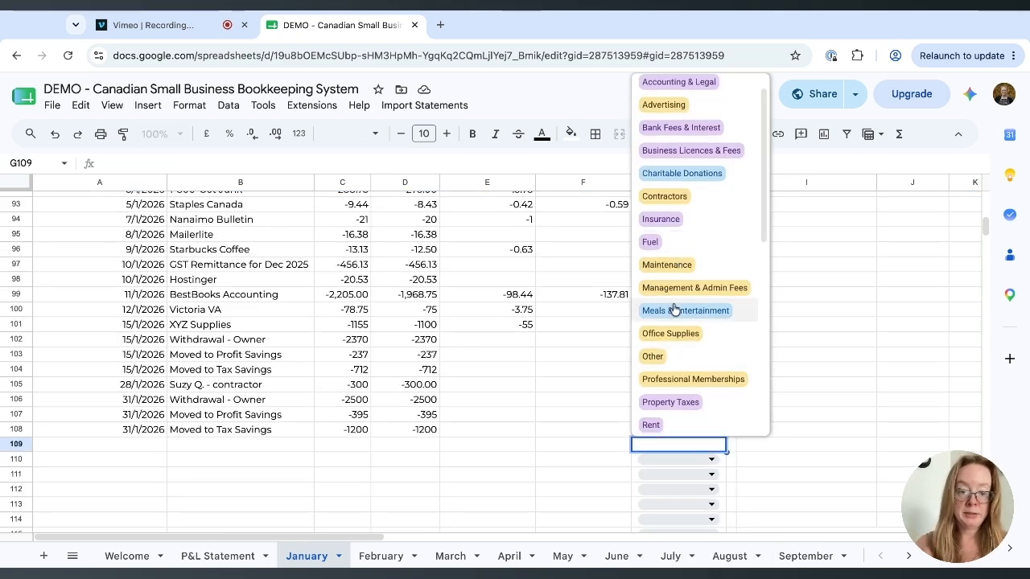
scroll(675, 309, "down", 5)
scroll(696, 241, "down", 3)
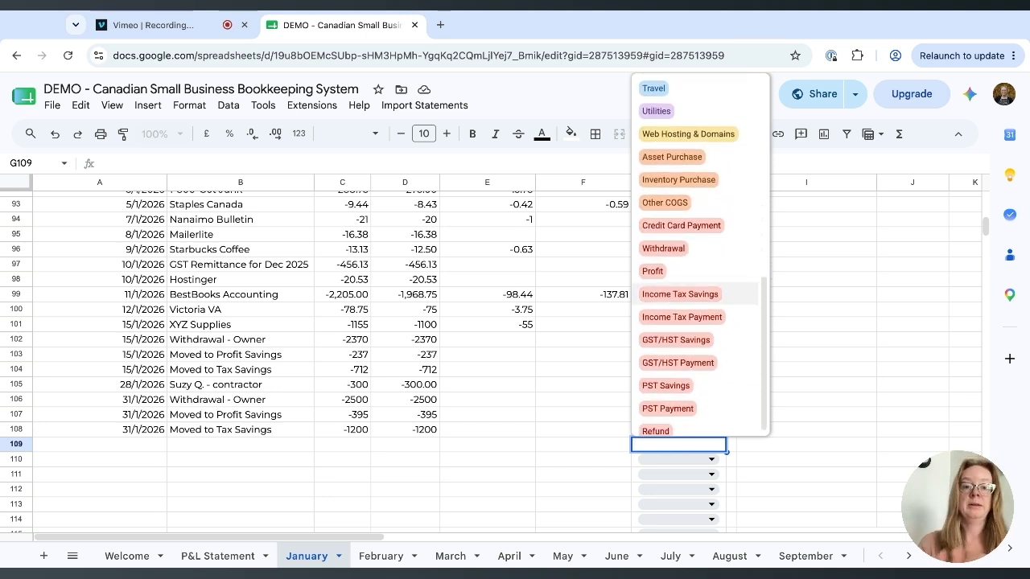
scroll(664, 371, "down", 1)
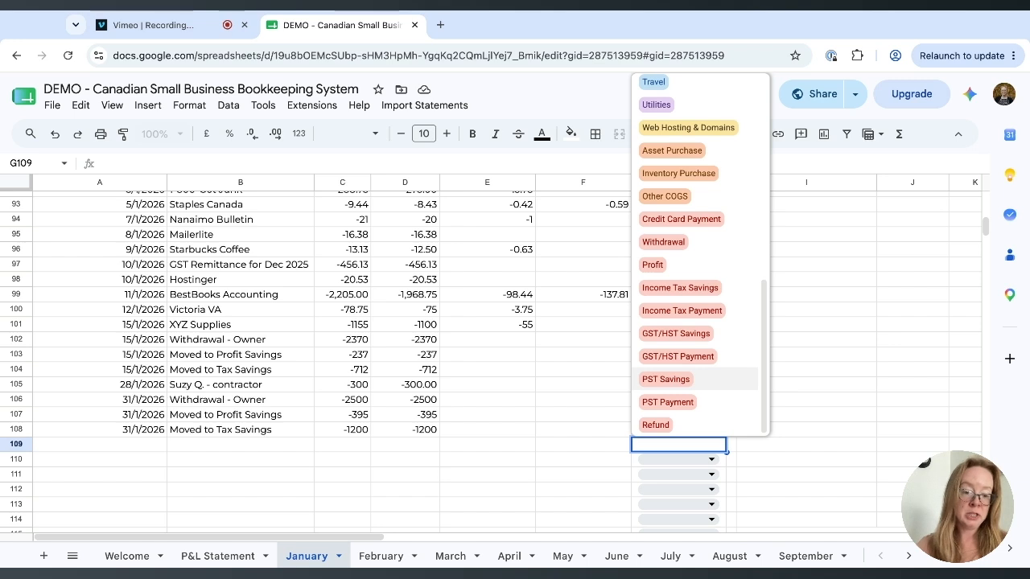
key("Down")
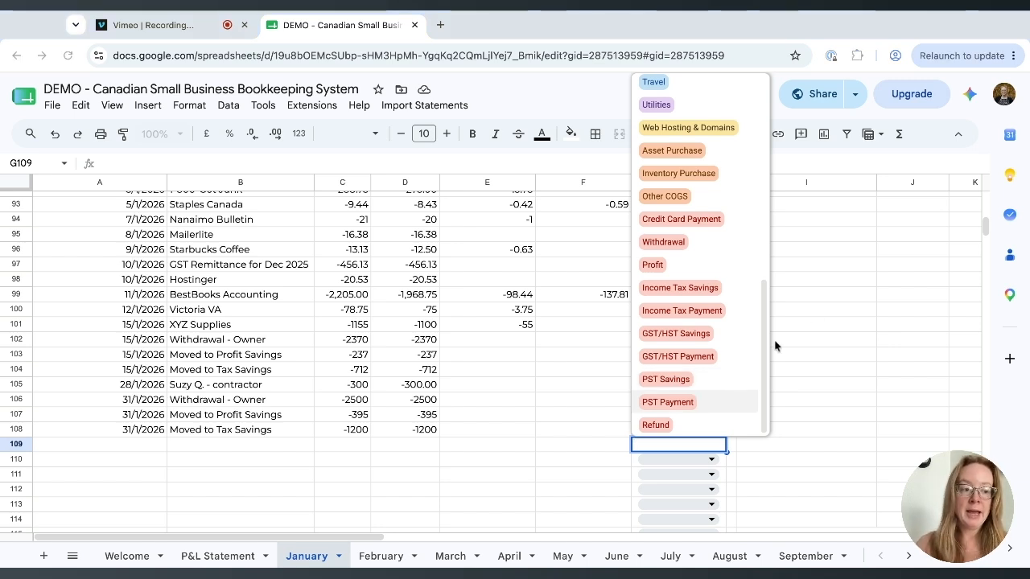
left_click(573, 418)
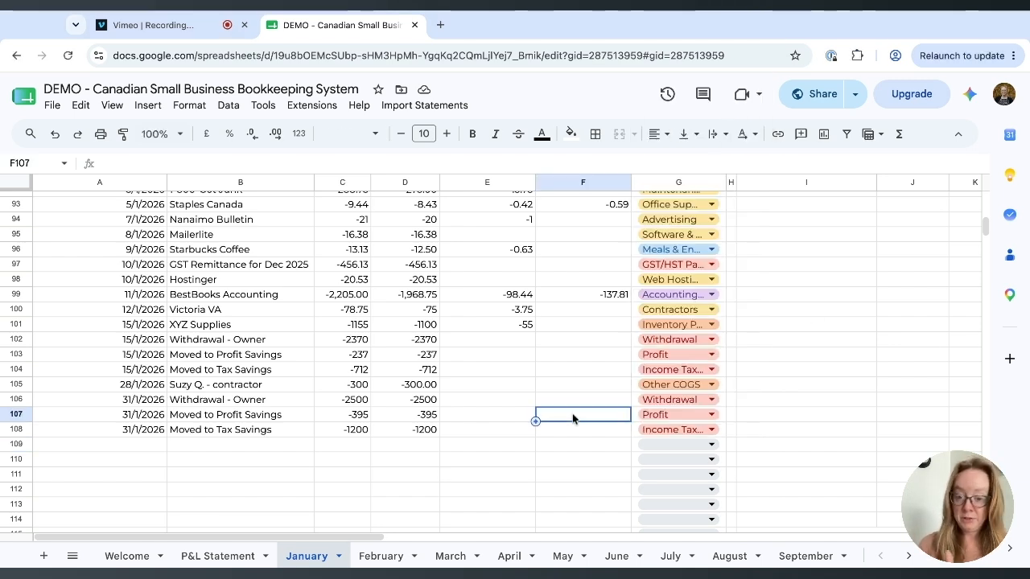
Step: Open the Settings & Rules sheet and review the expense and withdrawal rules and the category options in empty row 69
scroll(763, 560, "right", 5)
scroll(763, 560, "right", 5)
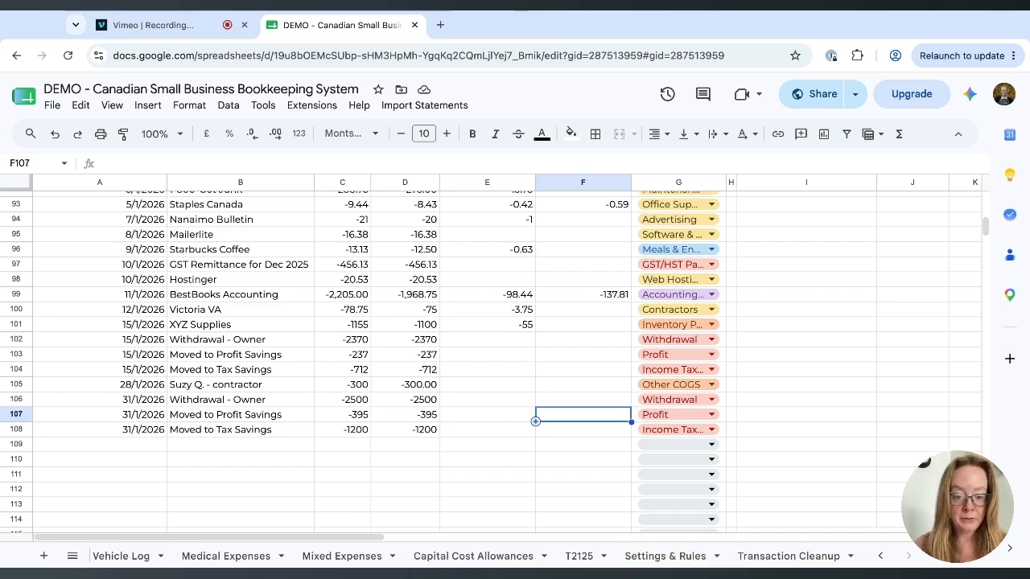
left_click(665, 556)
scroll(630, 276, "down", 8)
scroll(556, 323, "down", 6)
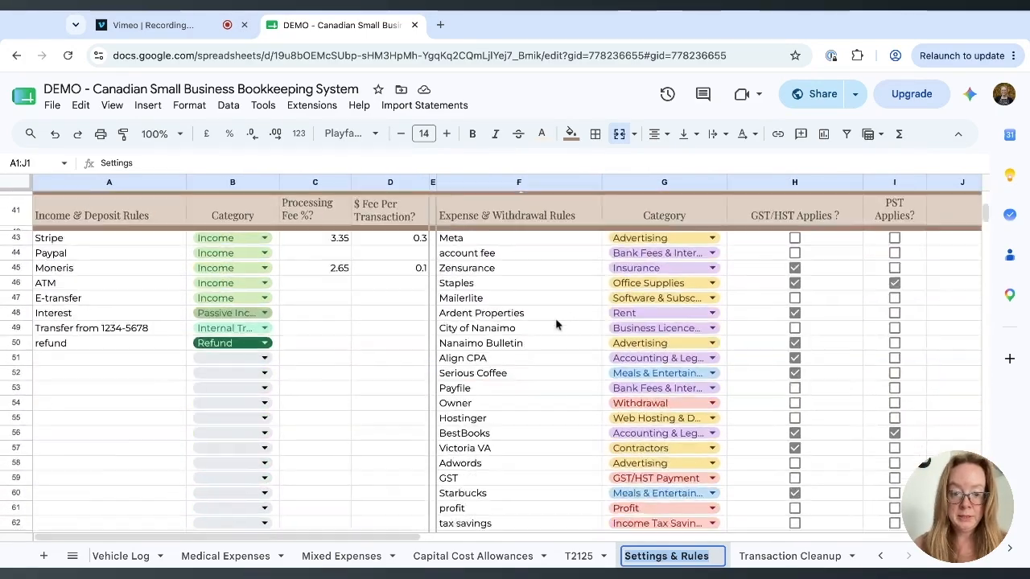
scroll(555, 322, "down", 1)
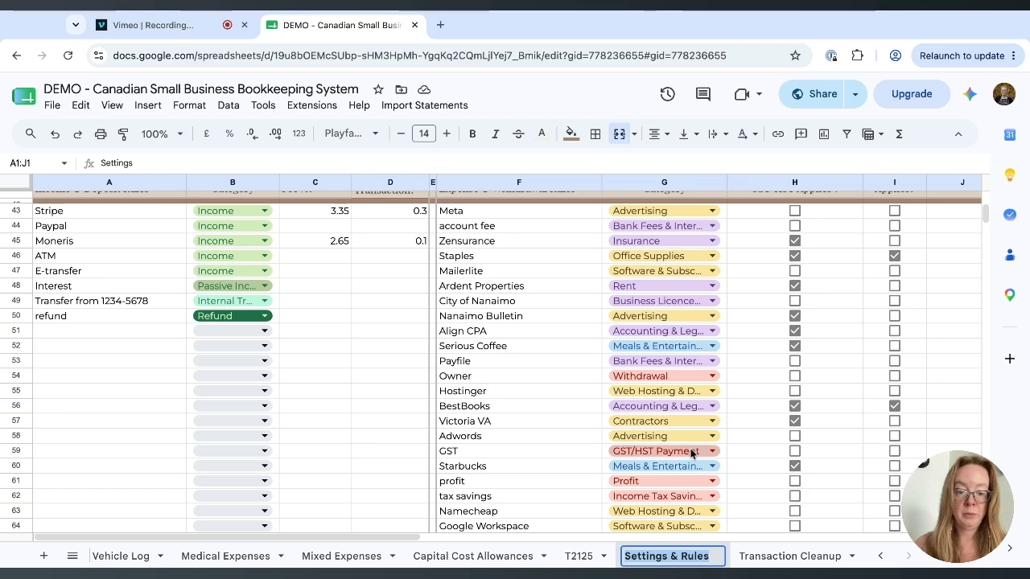
scroll(519, 469, "down", 1)
scroll(519, 470, "down", 2)
left_click(666, 470)
scroll(684, 322, "down", 3)
scroll(685, 322, "down", 4)
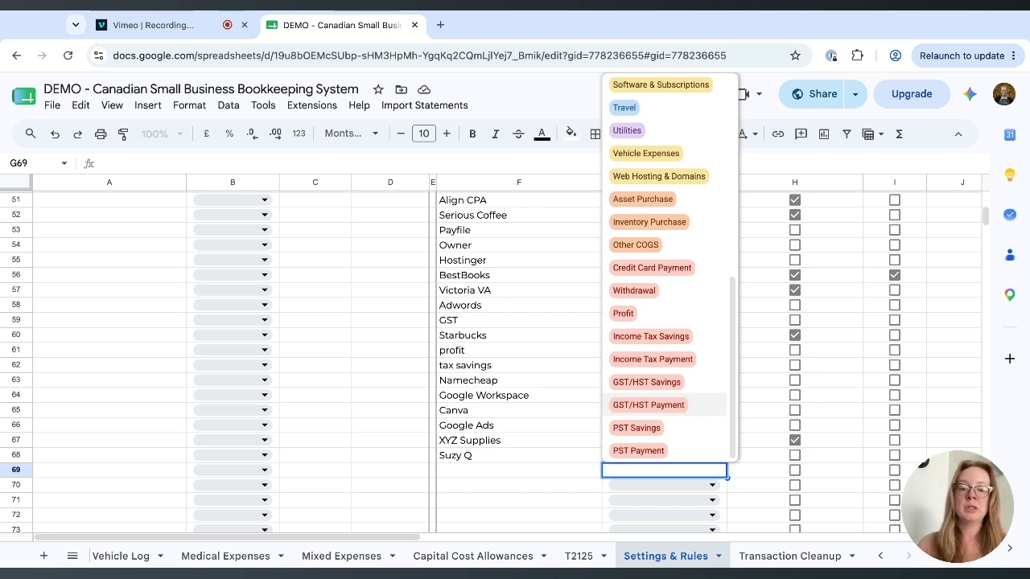
key("Escape")
key("Left")
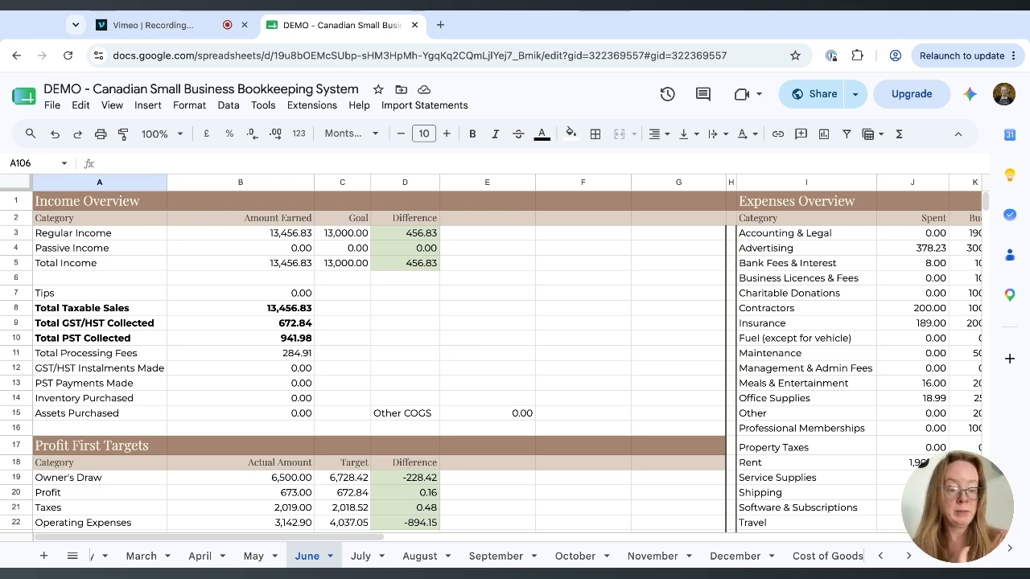
Step: Start a new entry in row 106 of June's withdrawals with the date 30/6/2026
scroll(921, 462, "down", 15)
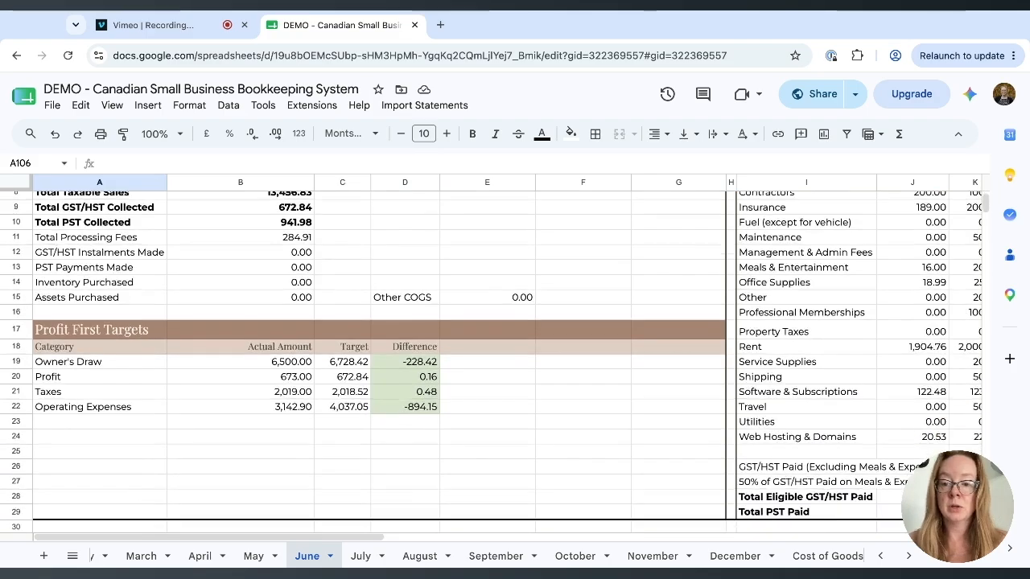
scroll(164, 405, "down", 16)
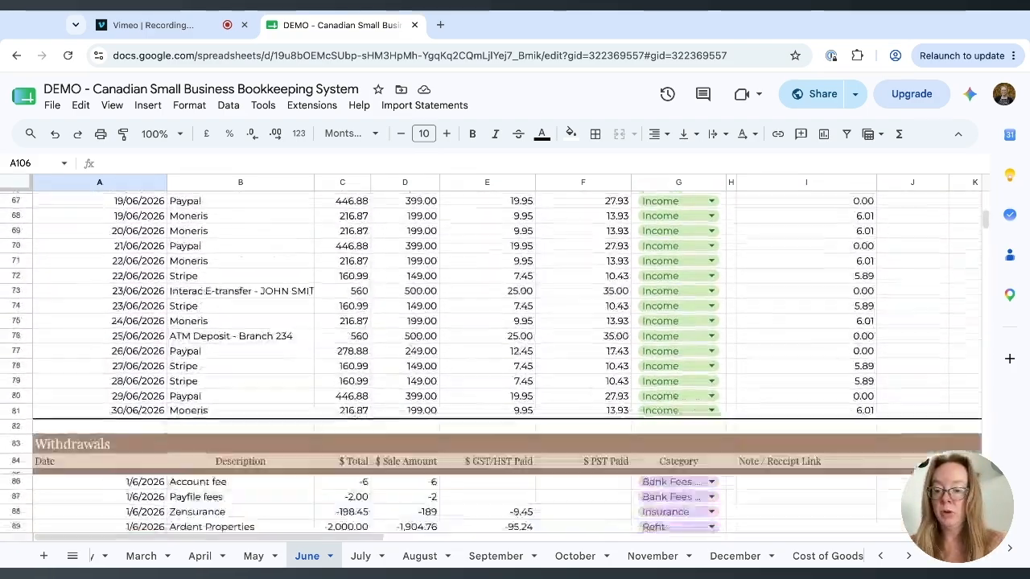
left_click(169, 403)
left_click(164, 405)
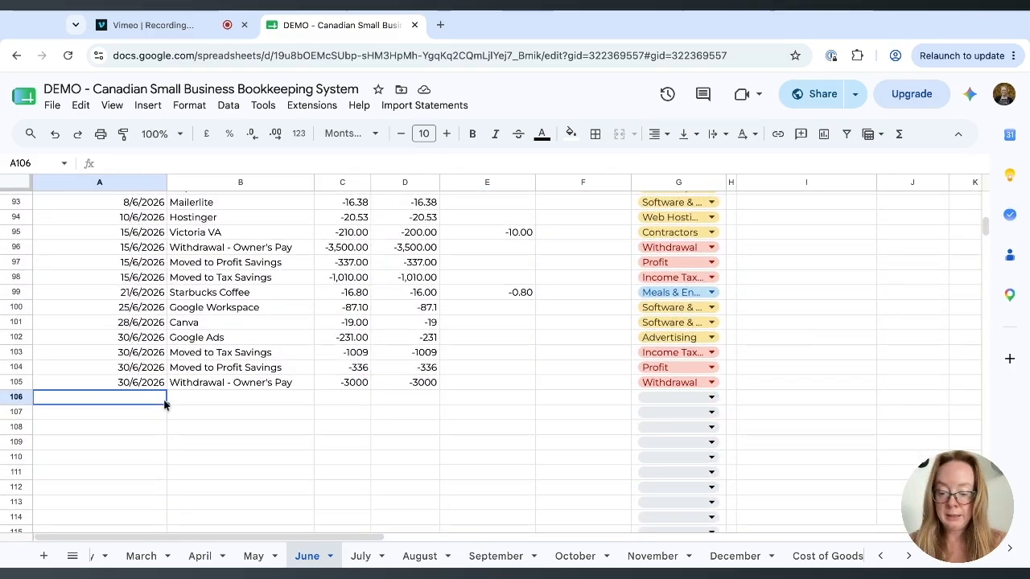
type("30/6/")
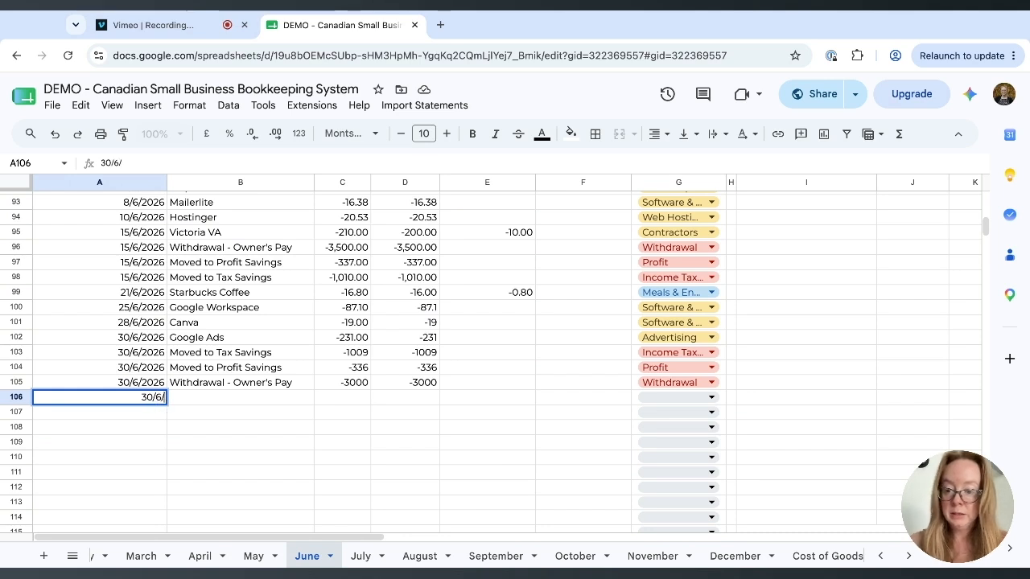
type("2026")
key("Tab")
Step: Describe the new June withdrawal as "Moved to Holding Account" and set its total to -672.84
type("Mo")
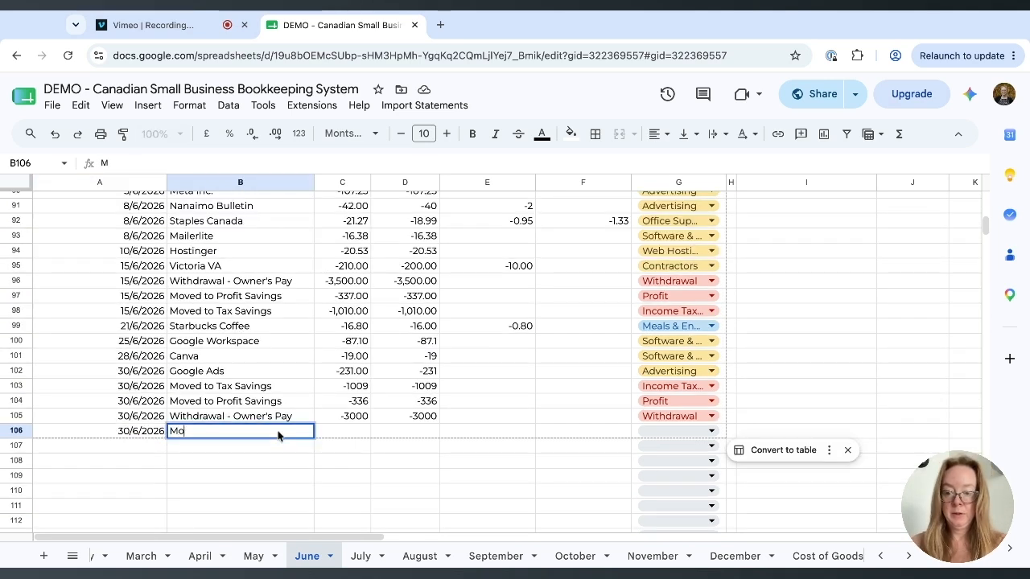
type("ved to Holding Ac")
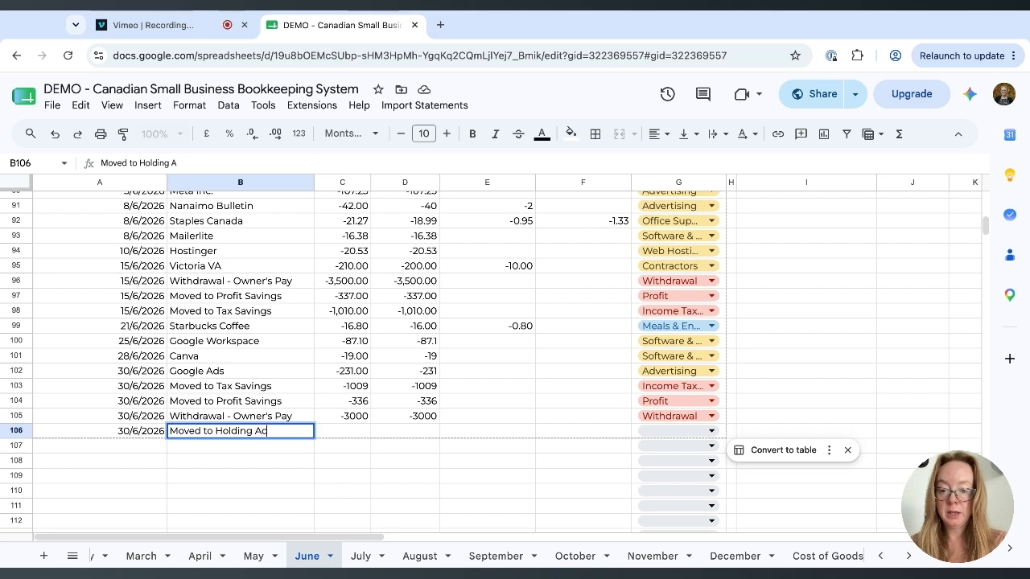
type("count")
left_click(362, 433)
type("-672")
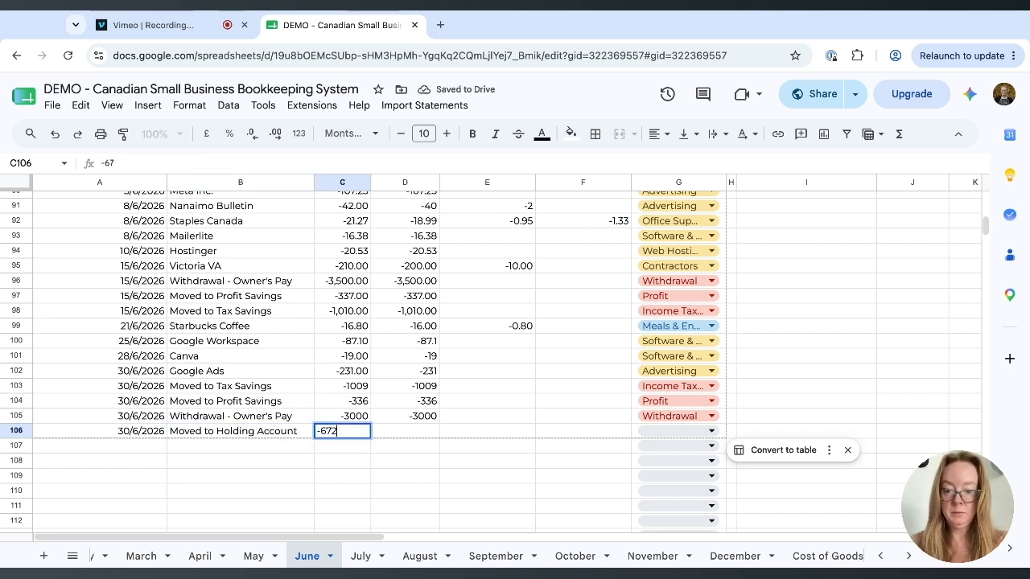
type(".84")
key("Return")
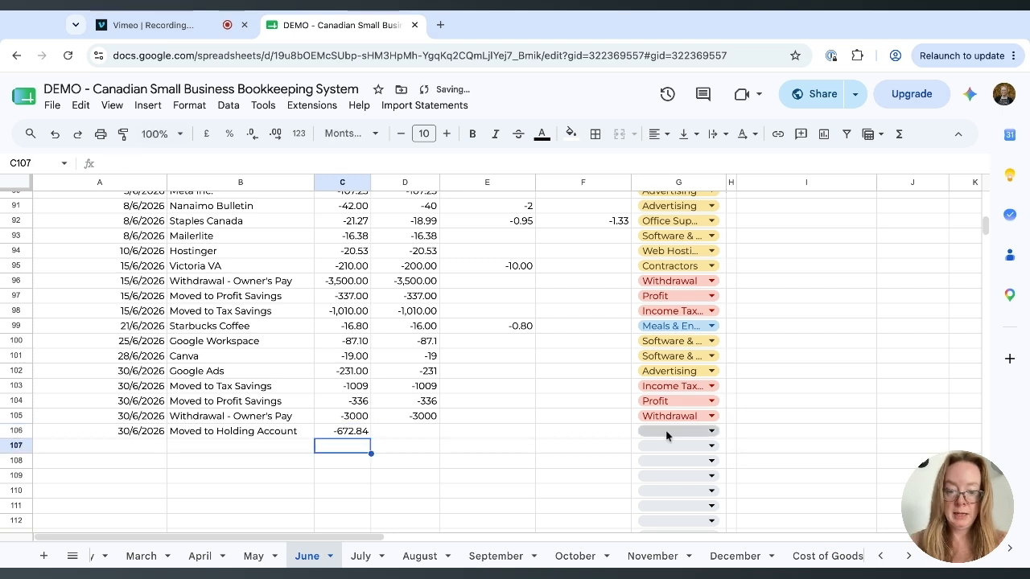
Step: Assign the GST/HST Savings category to the holding account transfer in row 106
left_click(666, 430)
scroll(696, 507, "down", 5)
scroll(696, 507, "down", 8)
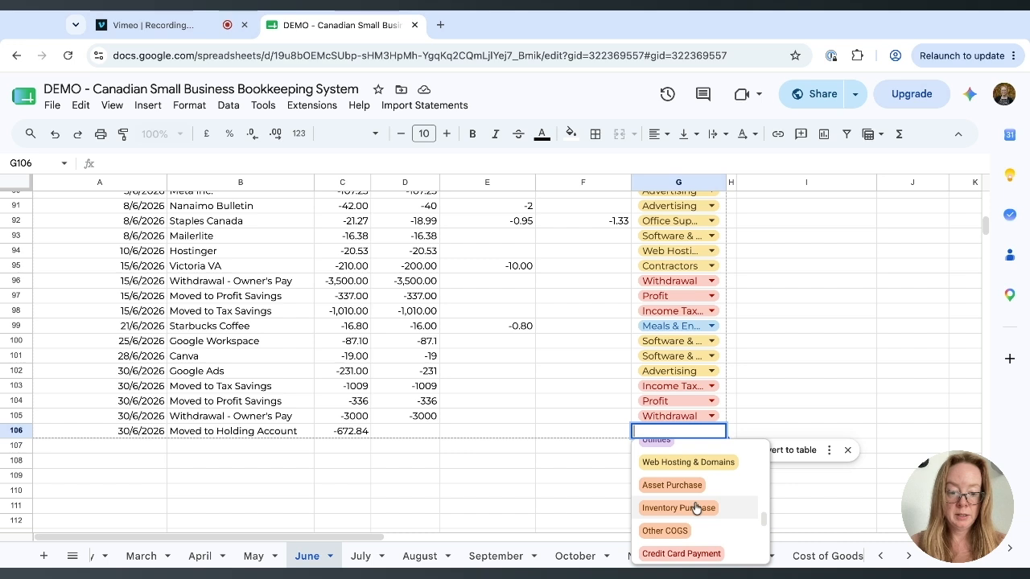
scroll(696, 507, "down", 3)
left_click(696, 520)
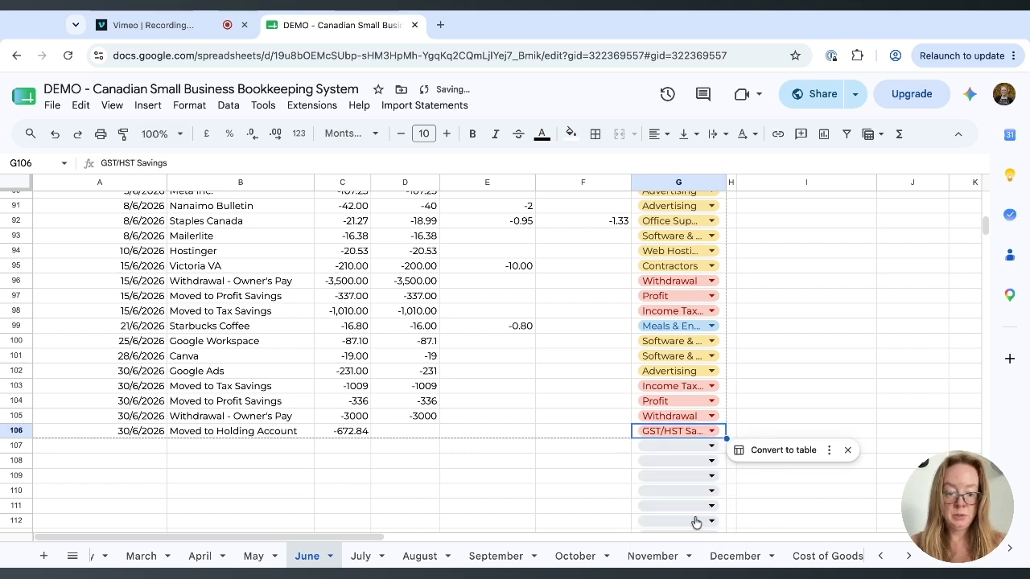
left_click(351, 447)
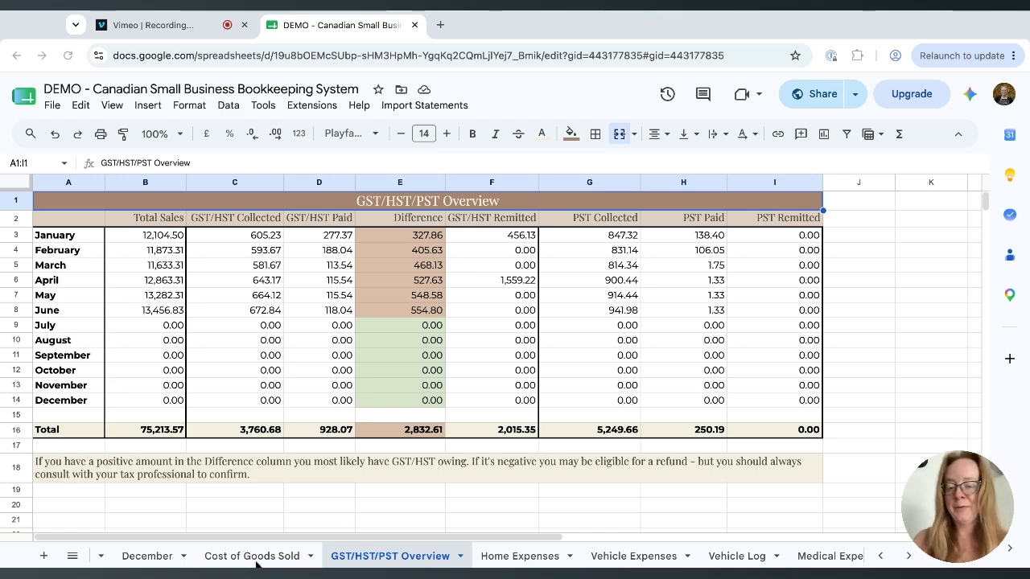
Step: Open the July sheet and enter the date 1/7/2026 in the first row of its withdrawals, row 86
scroll(257, 563, "up", 1)
scroll(258, 563, "up", 5)
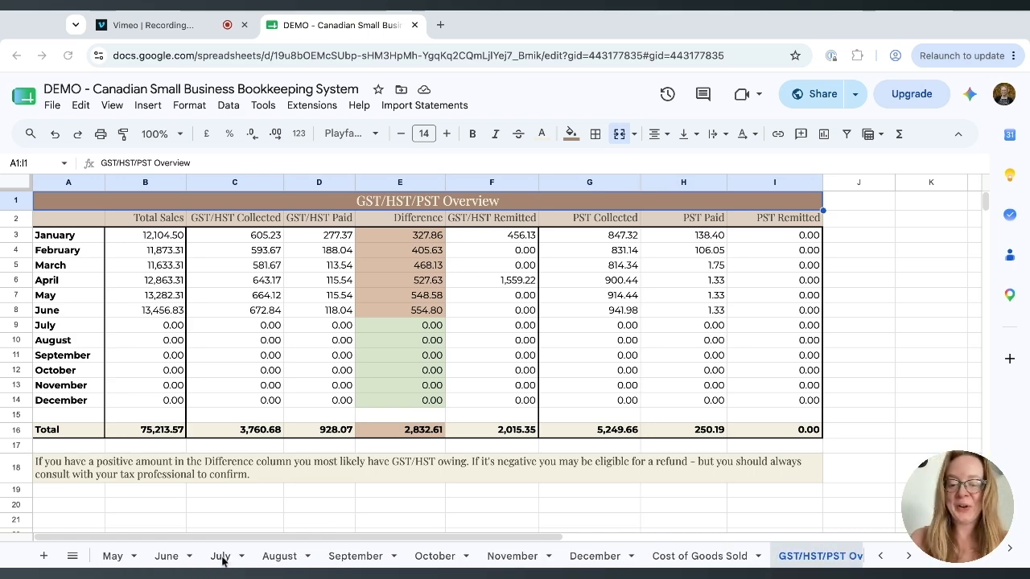
left_click(220, 556)
scroll(238, 427, "down", 5)
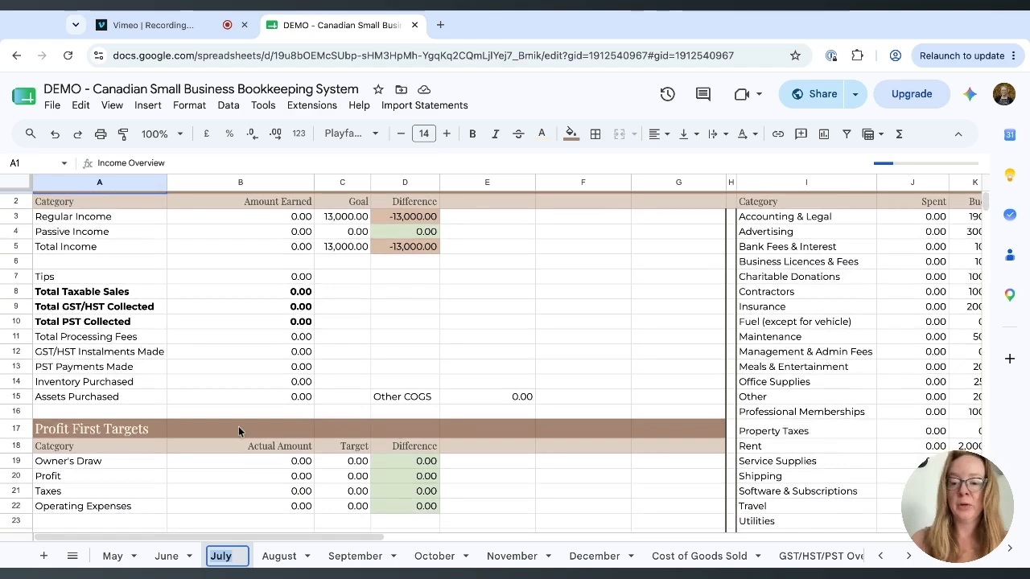
scroll(238, 427, "down", 12)
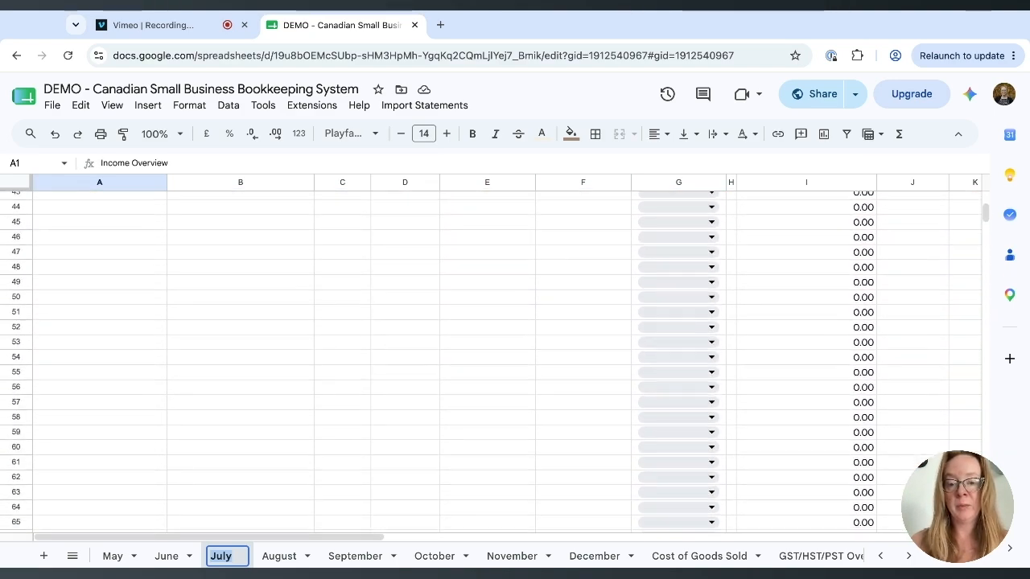
scroll(201, 410, "down", 7)
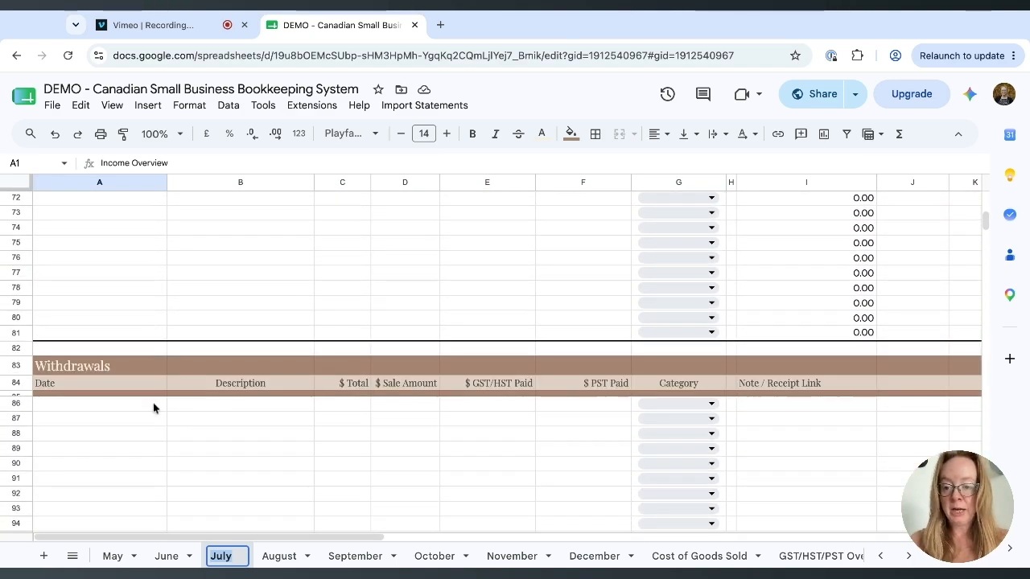
left_click(152, 405)
type("1/")
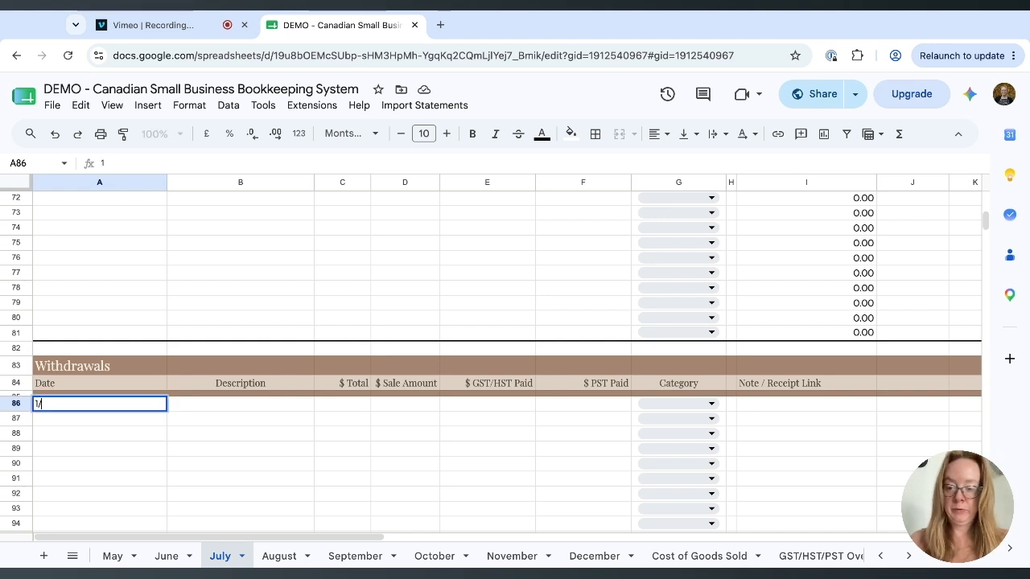
type("7/2026")
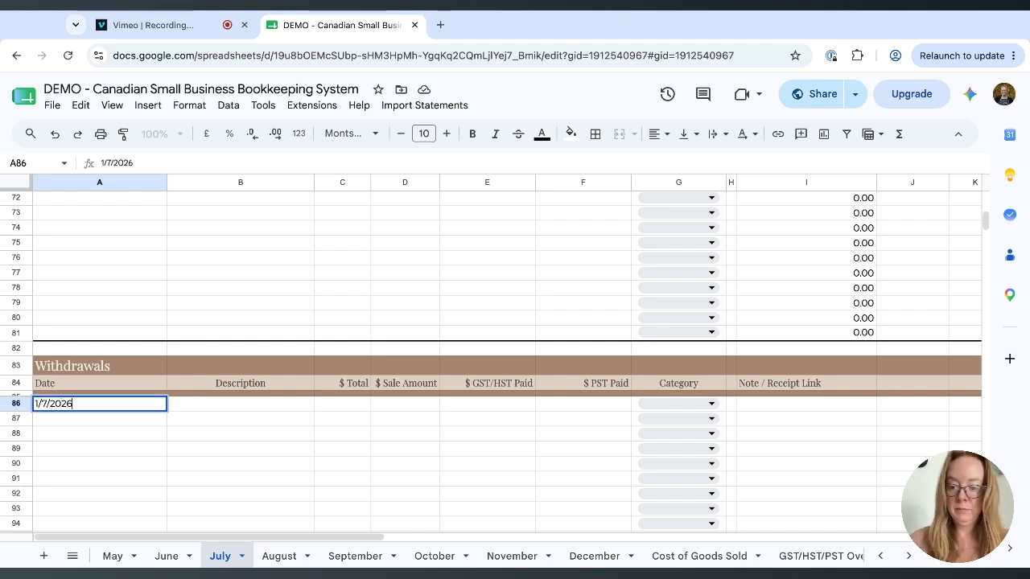
key("Tab")
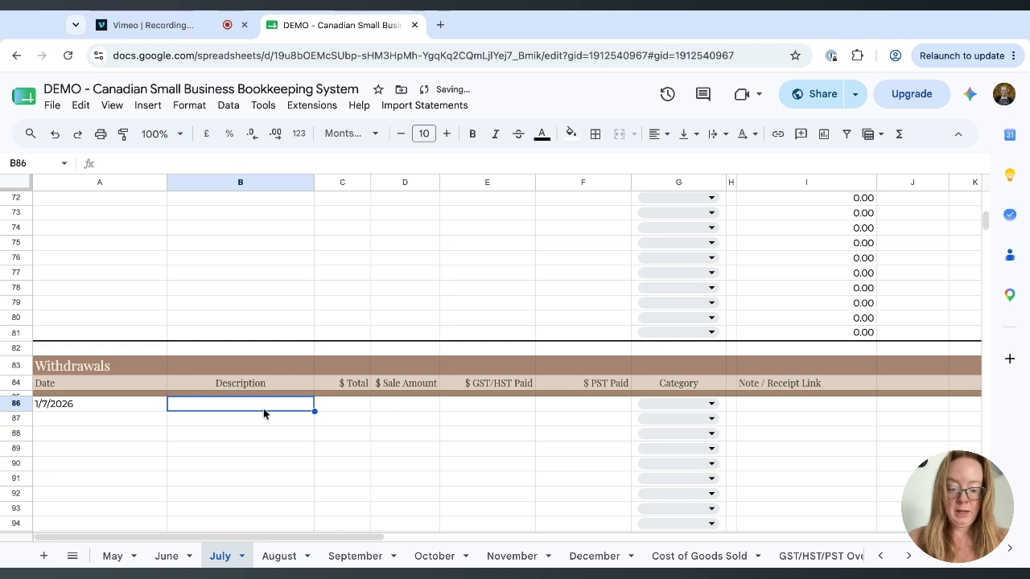
Step: Describe the July withdrawal as "GST Remittance" with a total of -1600, and check the GST/HST/PST Overview sheet
type("GST Remittanc")
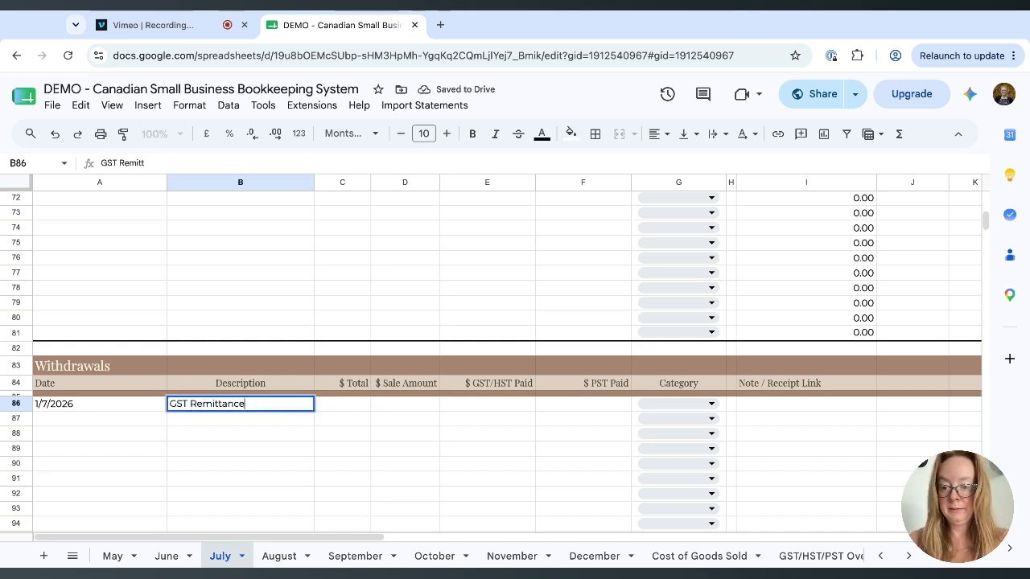
type("e")
key("Tab")
type("-16")
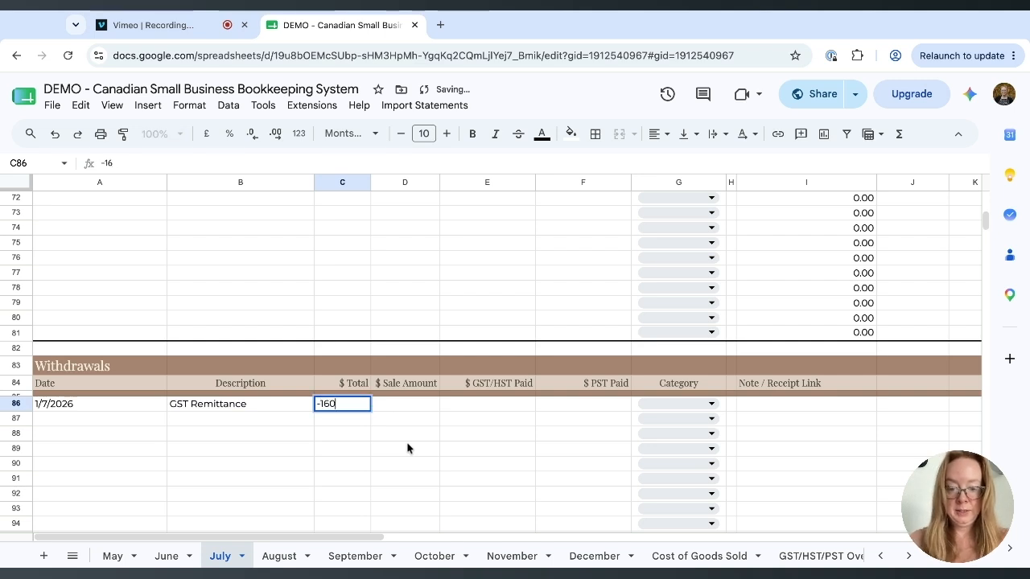
type("00")
key("Return")
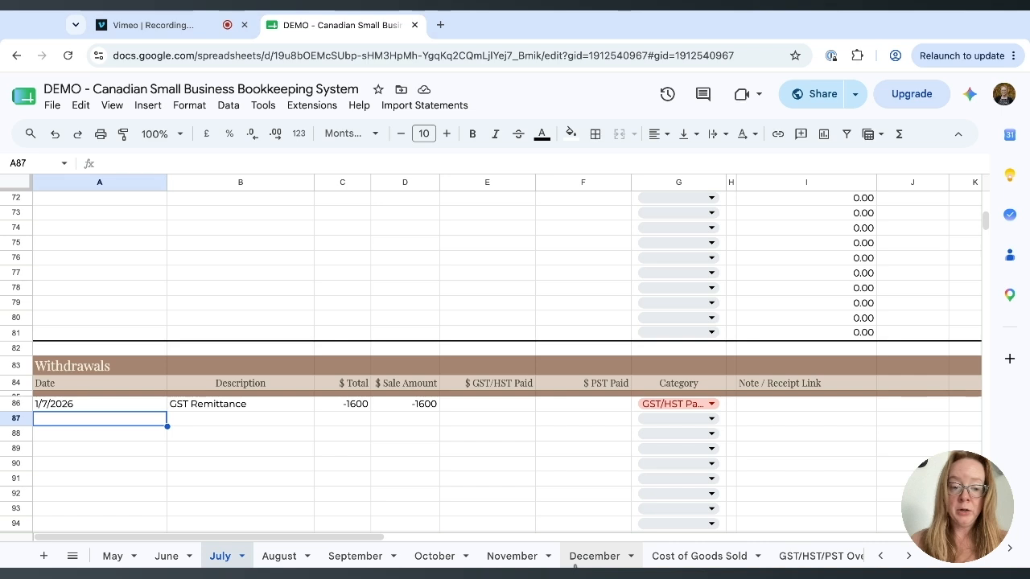
left_click(794, 557)
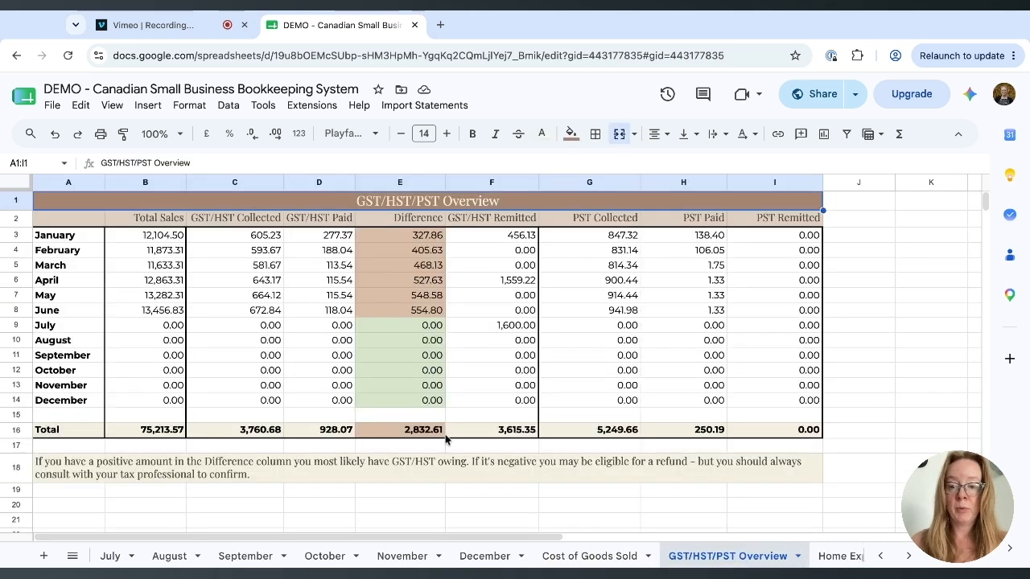